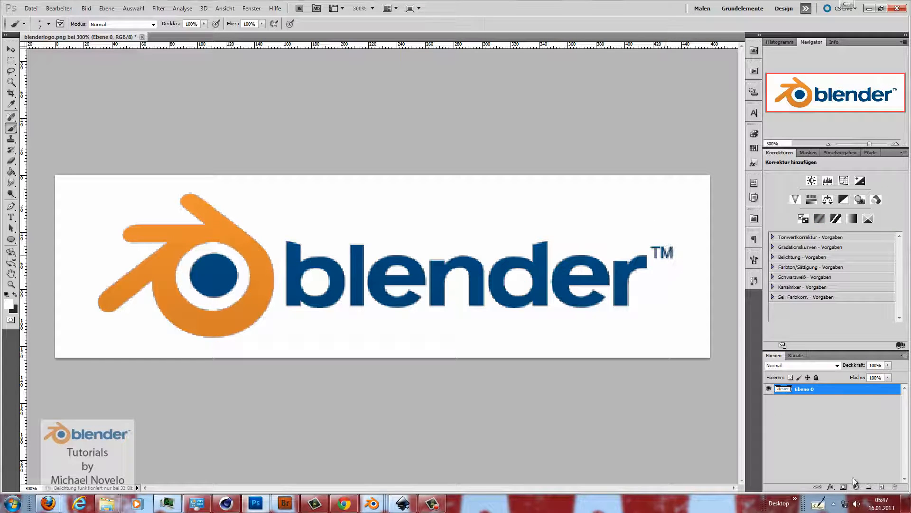
- Create a new layer beneath the logo layer Ebene 0 and fill it with white
click(882, 487)
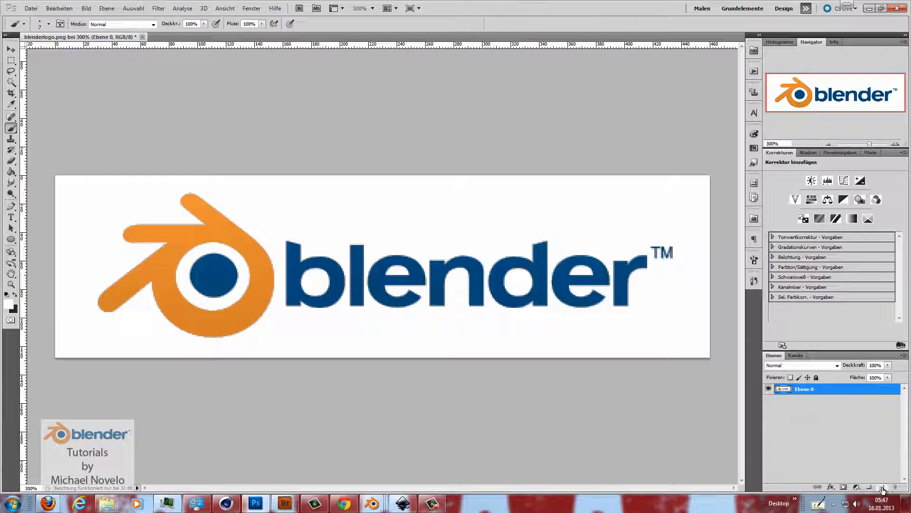
drag(823, 401, 823, 408)
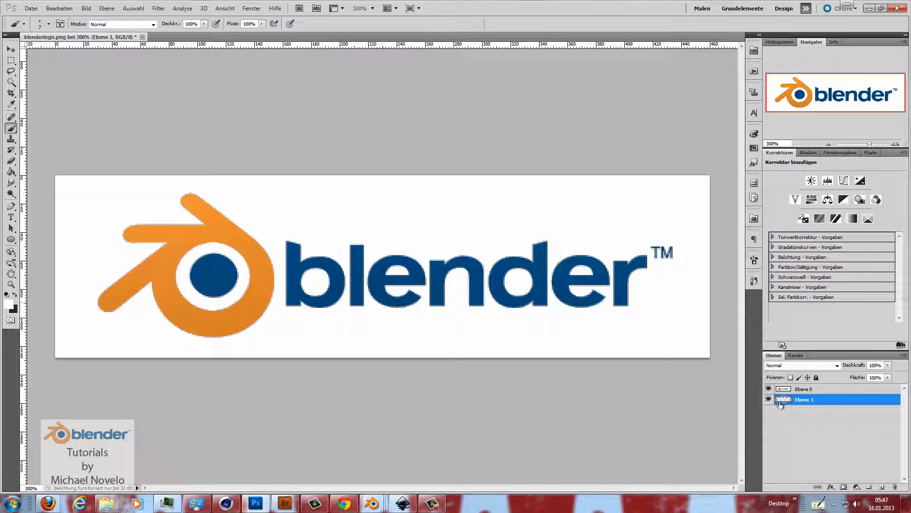
click(11, 172)
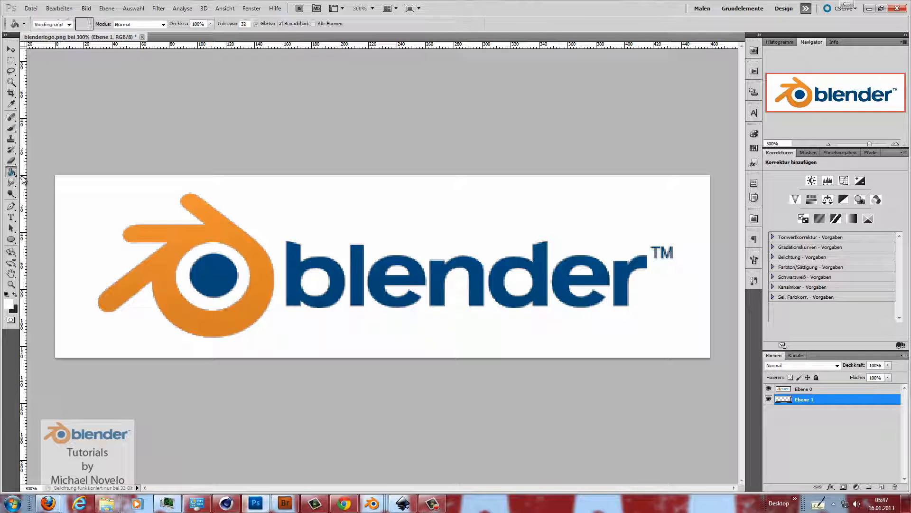
click(62, 209)
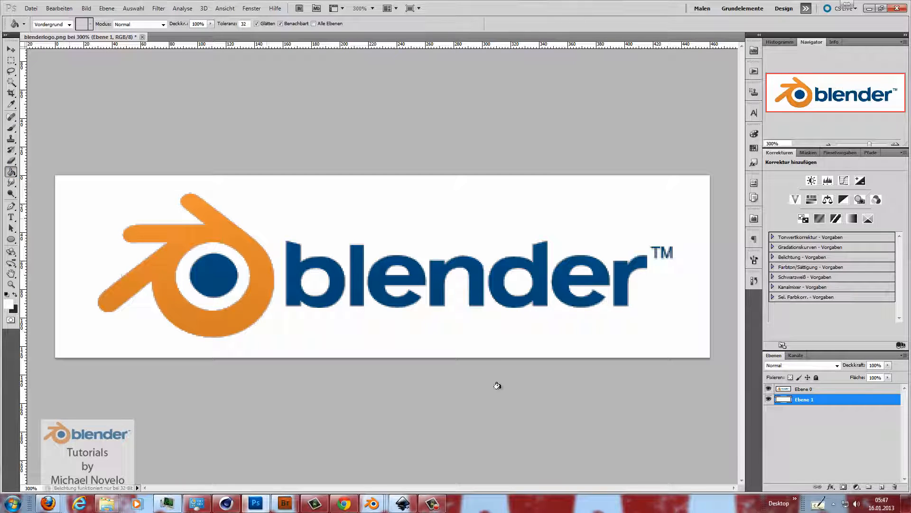
- Add a layer mask to Ebene 0 and paint out the TM mark with a black brush
click(815, 389)
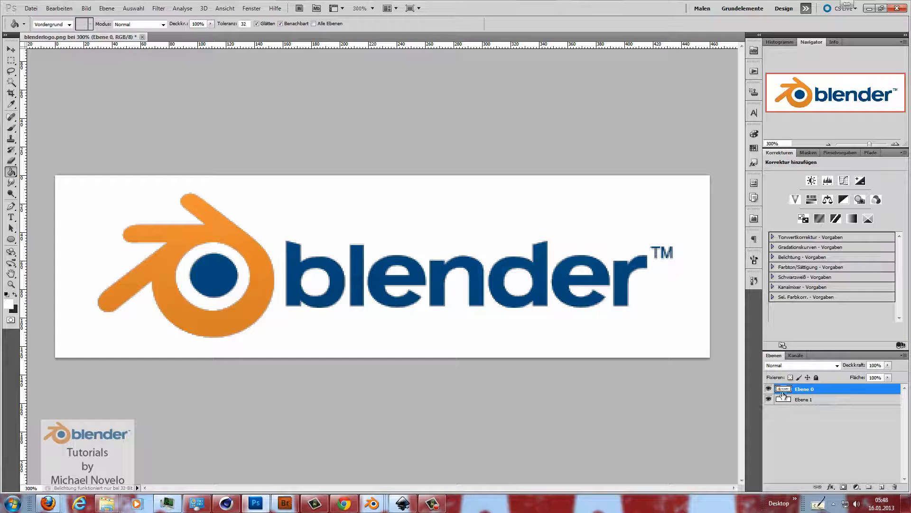
click(844, 487)
key(b)
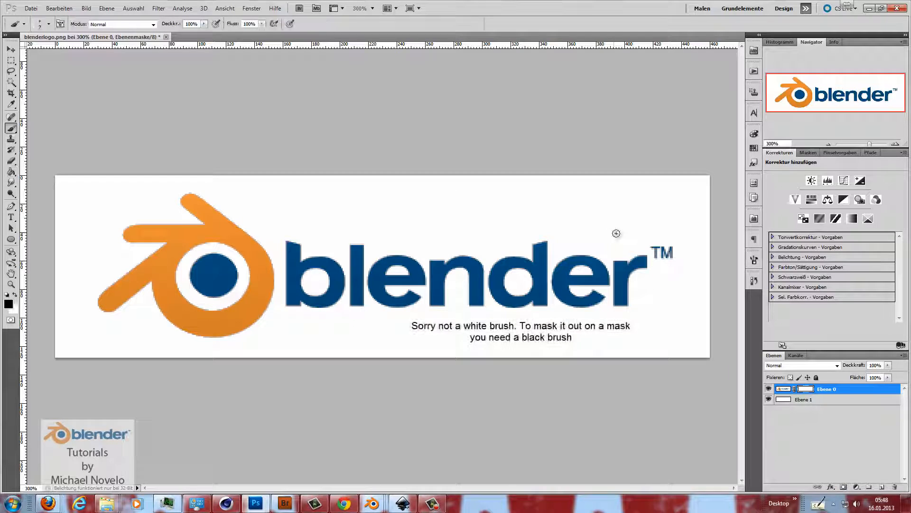
mouse_move(651, 243)
mouse_down()
mouse_move(669, 248)
mouse_move(664, 254)
mouse_up()
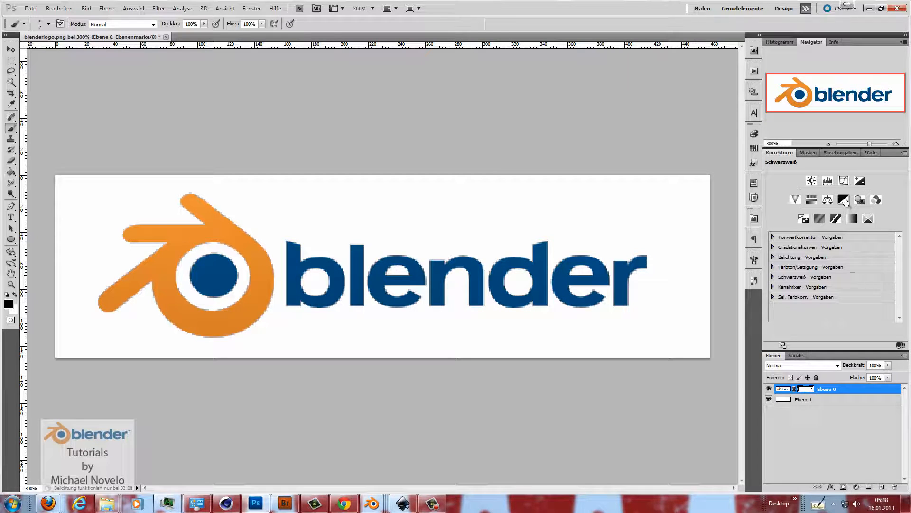
- Add a black-and-white (Schwarzweiß) adjustment layer and set all six colour values, from reds to magentas, to -200
click(844, 200)
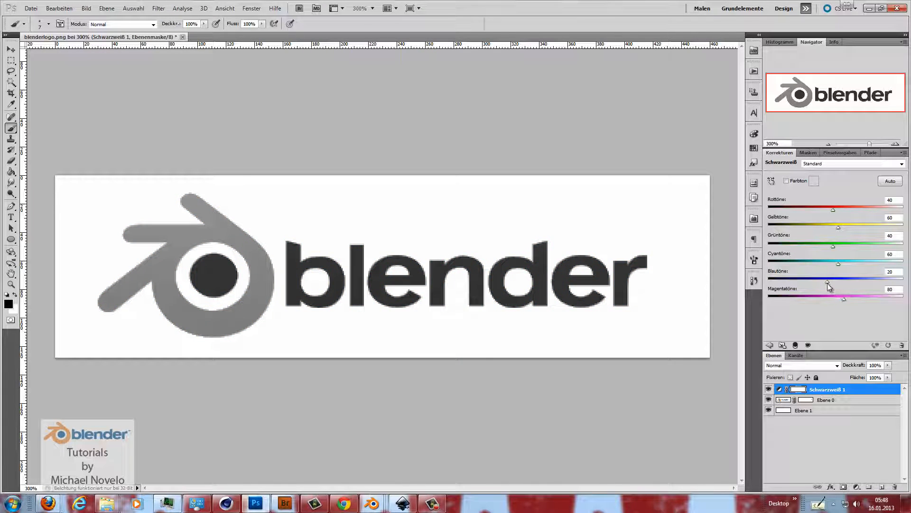
drag(828, 281, 769, 281)
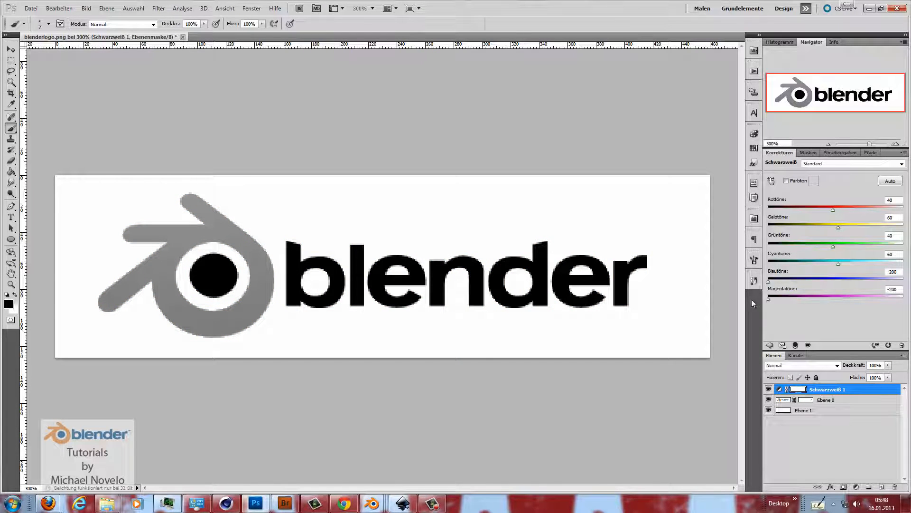
drag(834, 264, 736, 264)
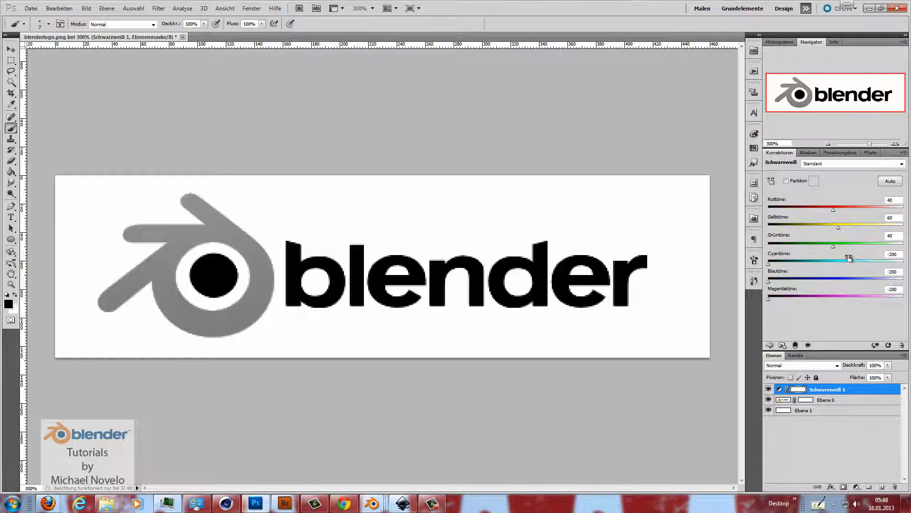
drag(833, 247, 758, 248)
drag(838, 229, 759, 231)
drag(833, 209, 757, 213)
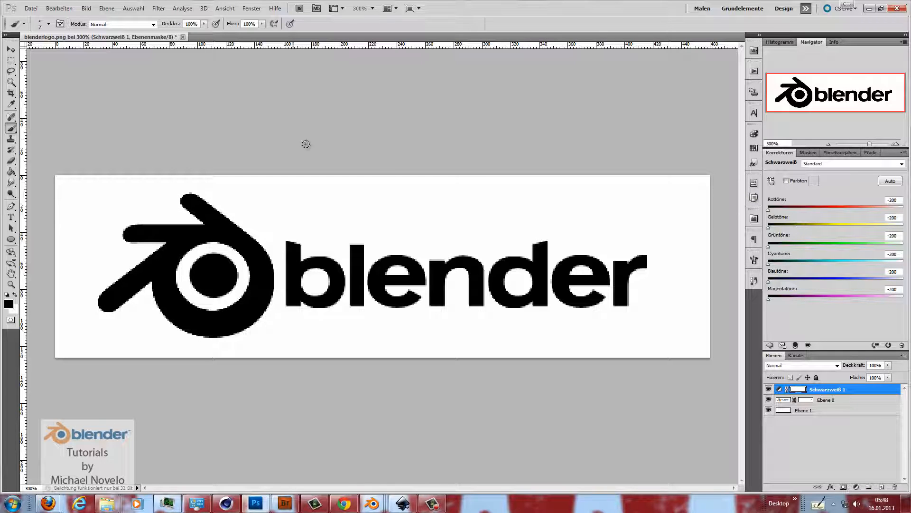
- Save the image in PNG format as blenderlogo.png in the logo_tracing folder, replacing the existing file
click(31, 8)
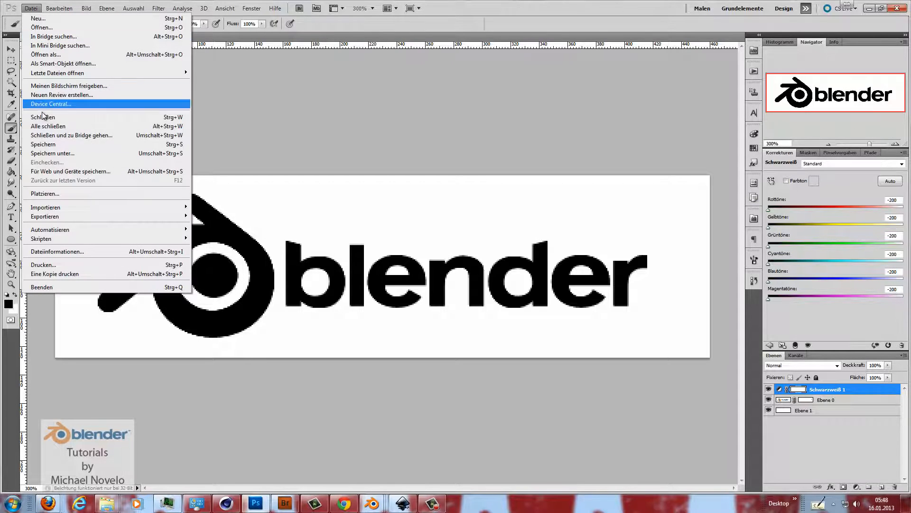
click(53, 153)
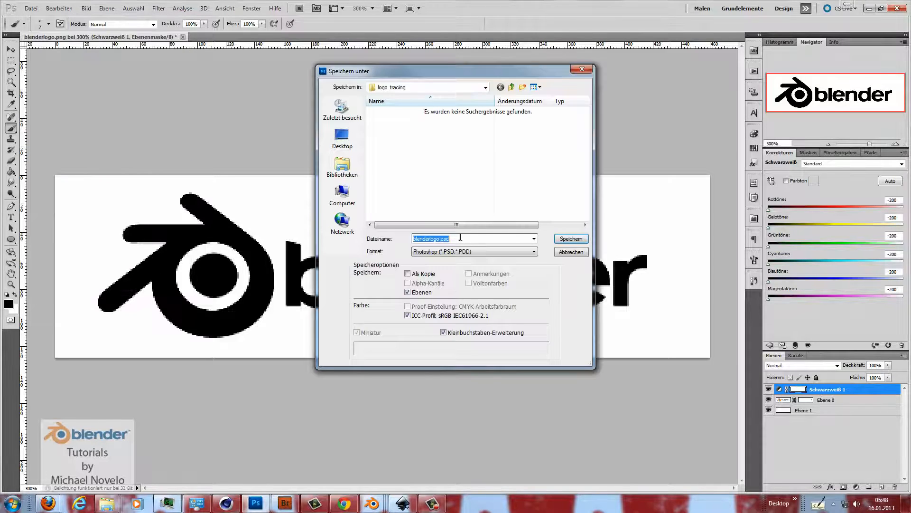
click(468, 252)
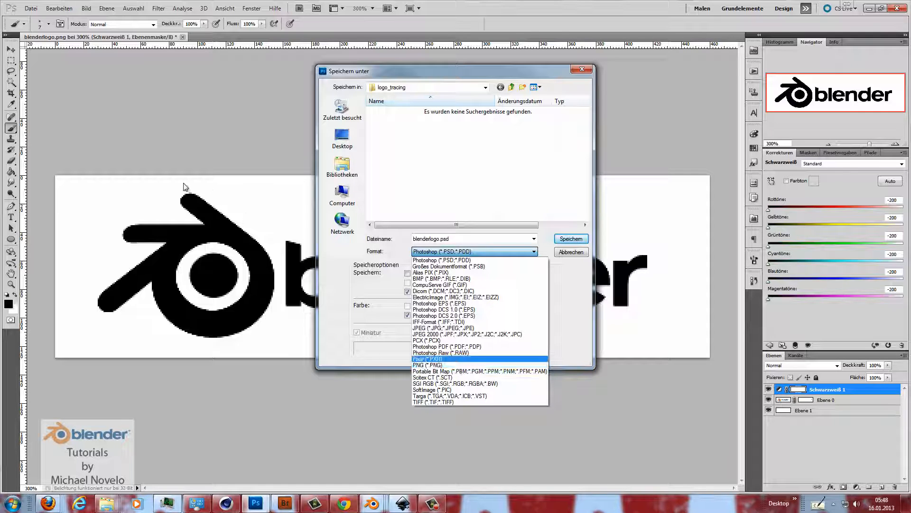
click(427, 365)
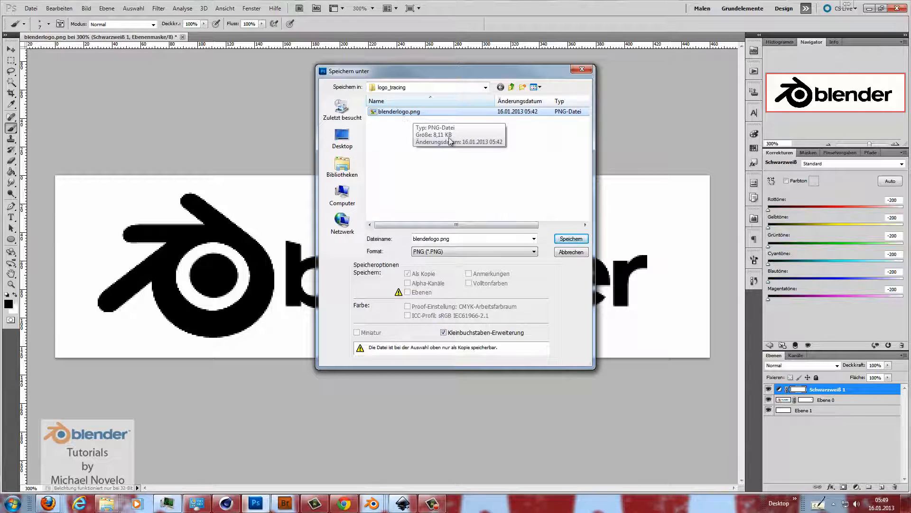
key(Return)
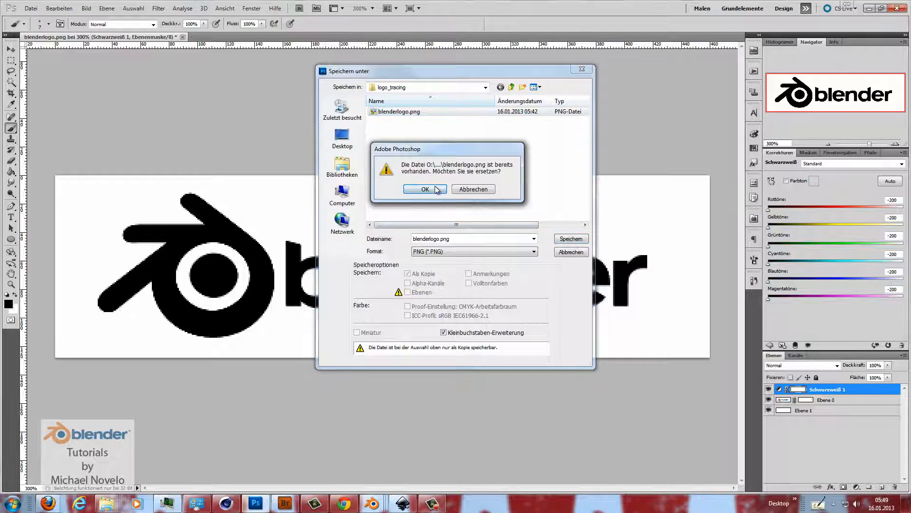
click(437, 189)
click(470, 168)
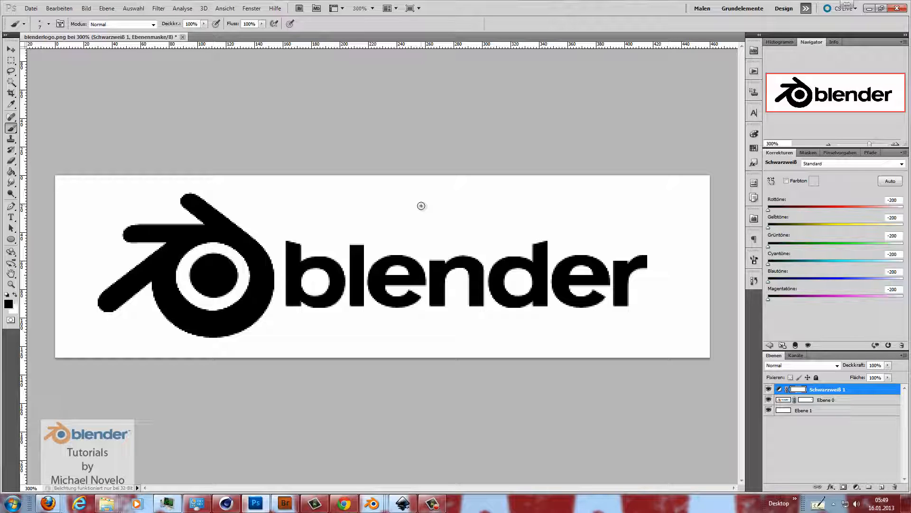
- Switch to Inkscape, bring the black-and-white logo bitmap into the page and position it at X 135, Y 534 px
click(403, 504)
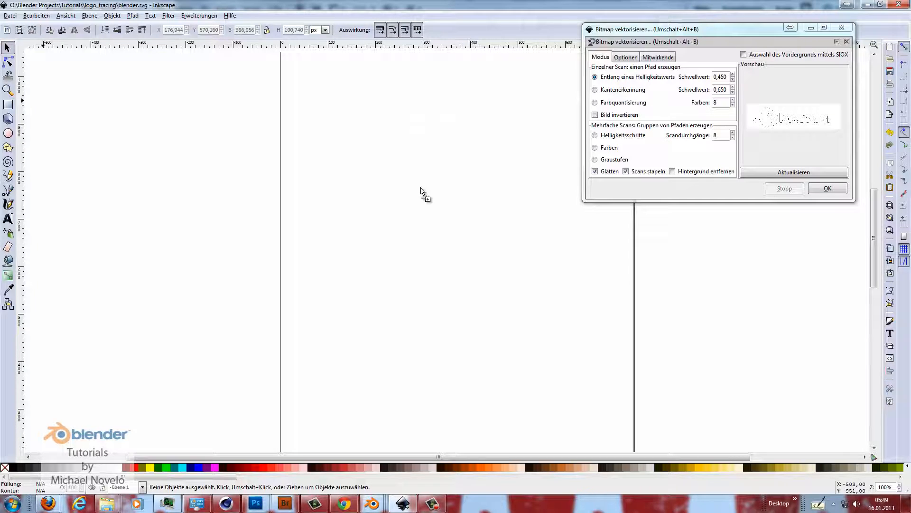
key(ctrl+v)
click(521, 292)
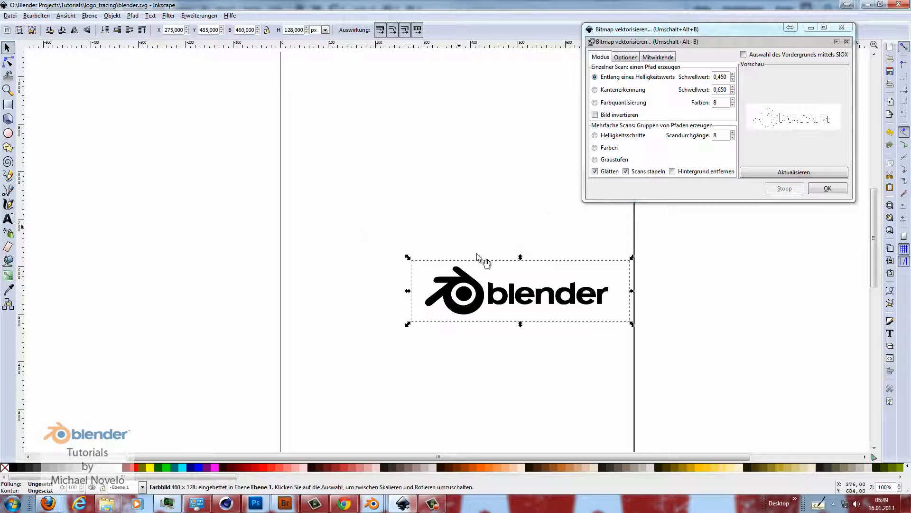
drag(418, 242, 400, 263)
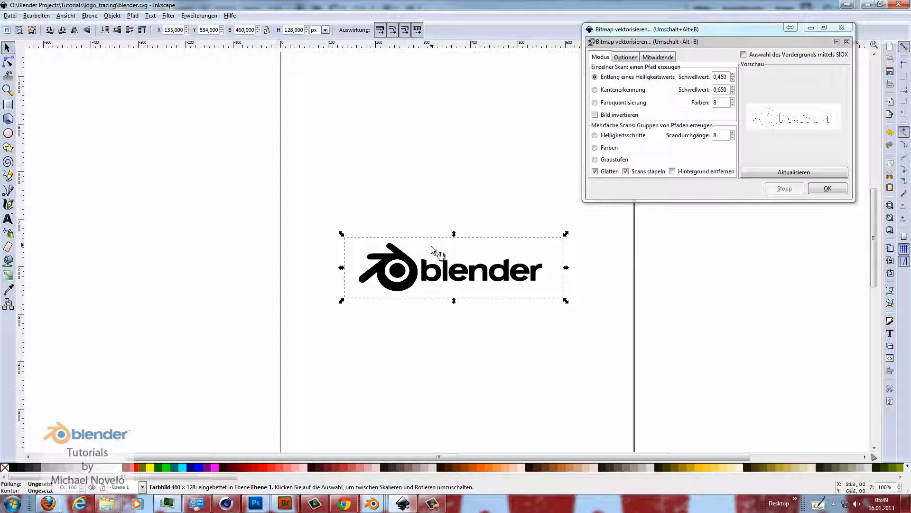
- Trace the logo bitmap into a path using a single brightness scan with threshold 0.450, and close the trace dialog
click(133, 16)
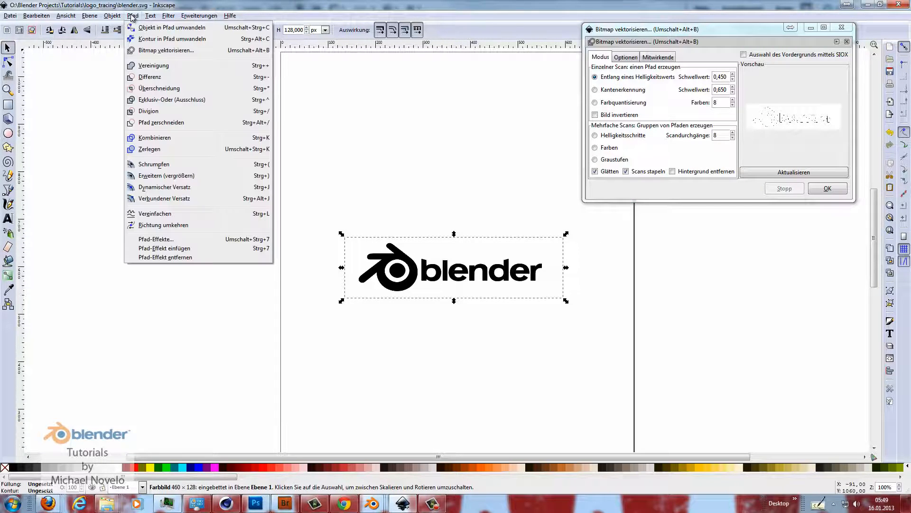
click(153, 51)
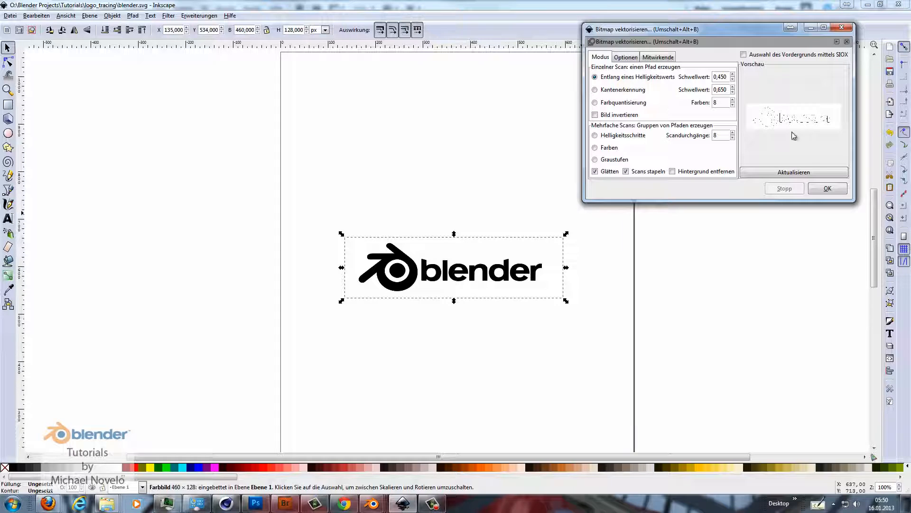
click(828, 188)
click(842, 27)
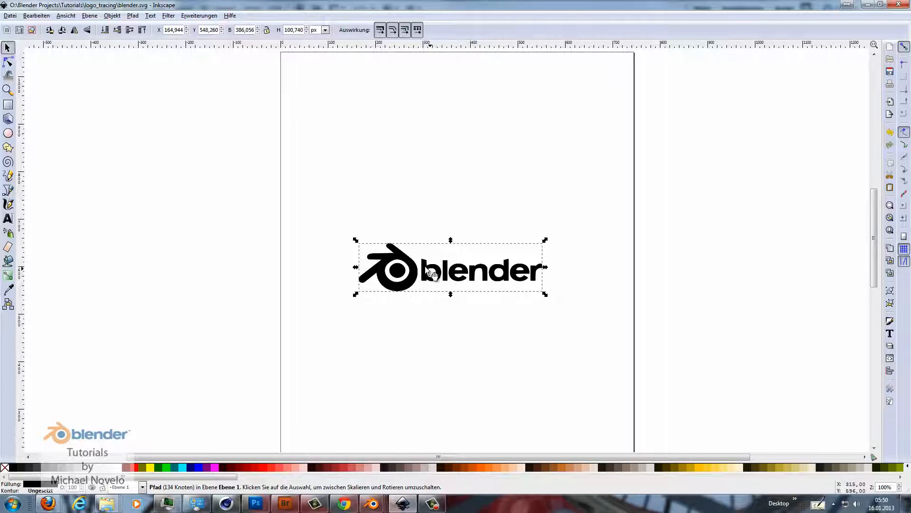
- Move the traced path below the original bitmap, delete the bitmap and move the path back to the middle of the page
drag(411, 267, 411, 337)
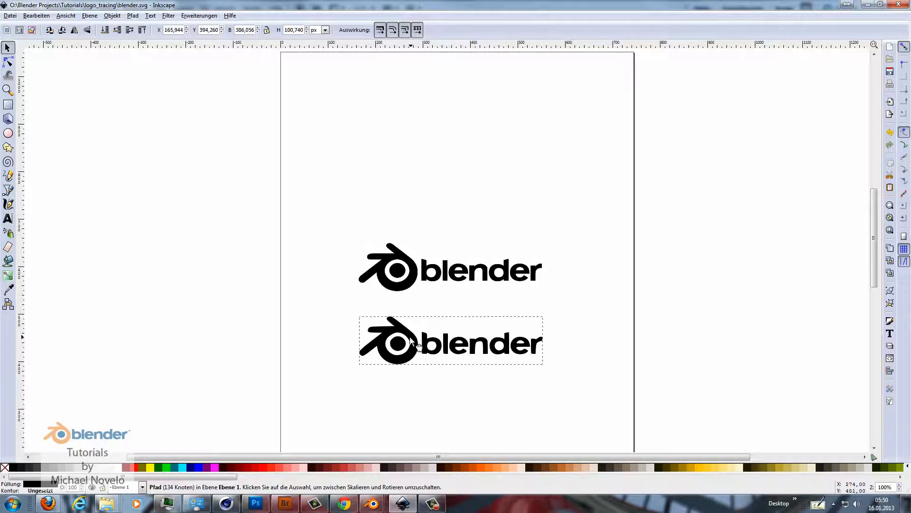
click(417, 270)
right_click(416, 269)
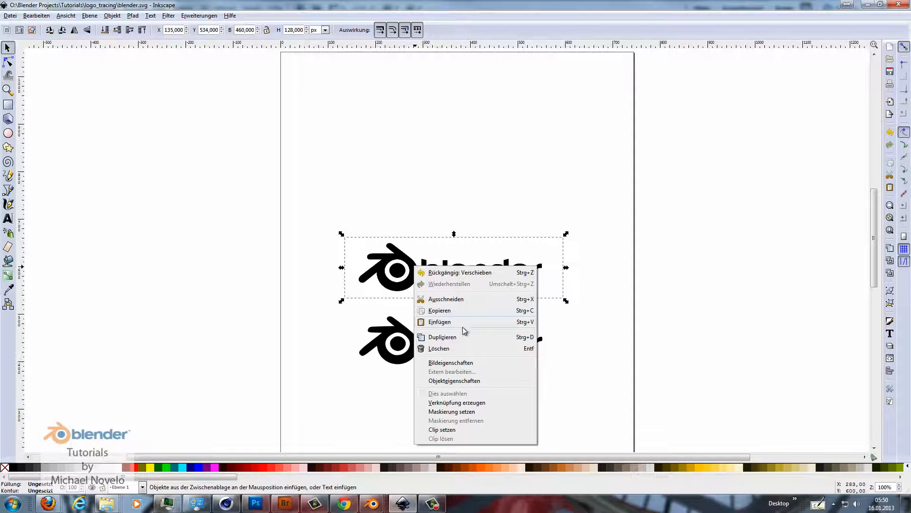
click(463, 348)
drag(463, 348, 463, 277)
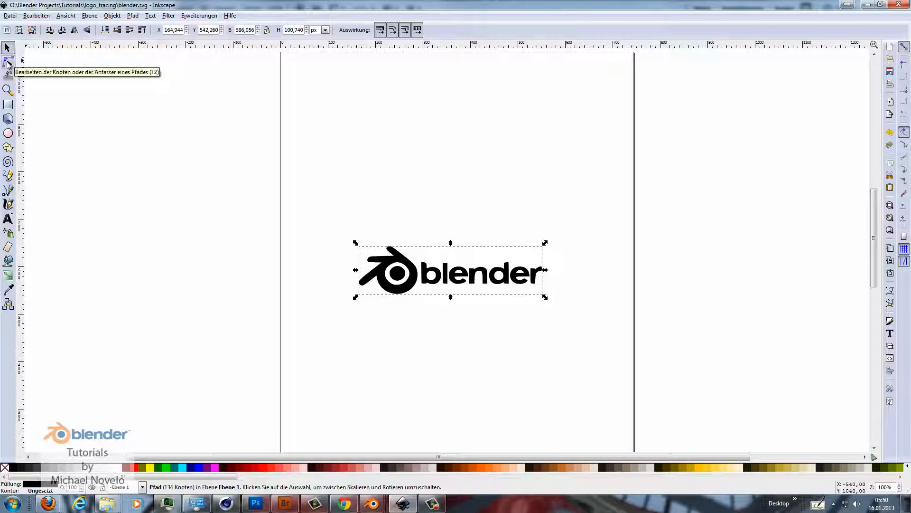
- Show the traced logo's path nodes and select the node at the bottom of the ring
click(7, 63)
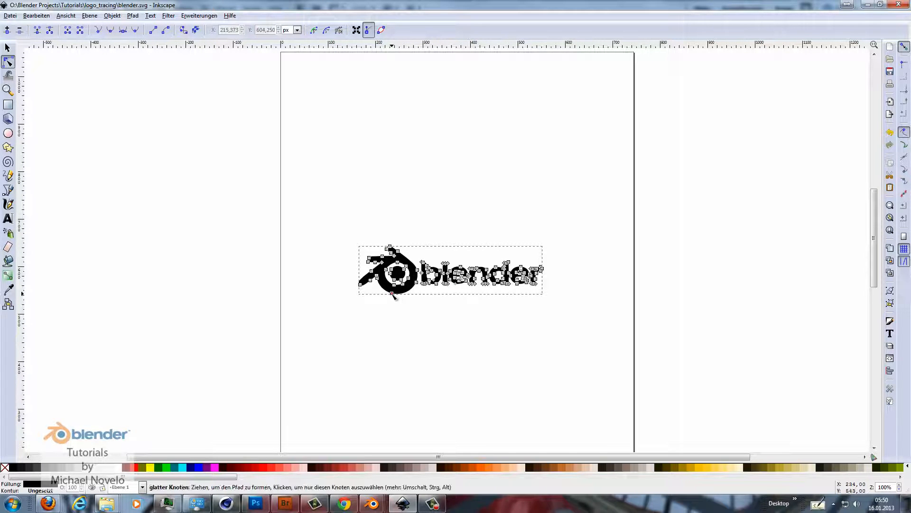
mouse_move(392, 294)
mouse_down()
mouse_move(427, 357)
mouse_move(341, 330)
mouse_move(439, 353)
mouse_move(387, 331)
mouse_move(389, 345)
mouse_move(392, 294)
mouse_up()
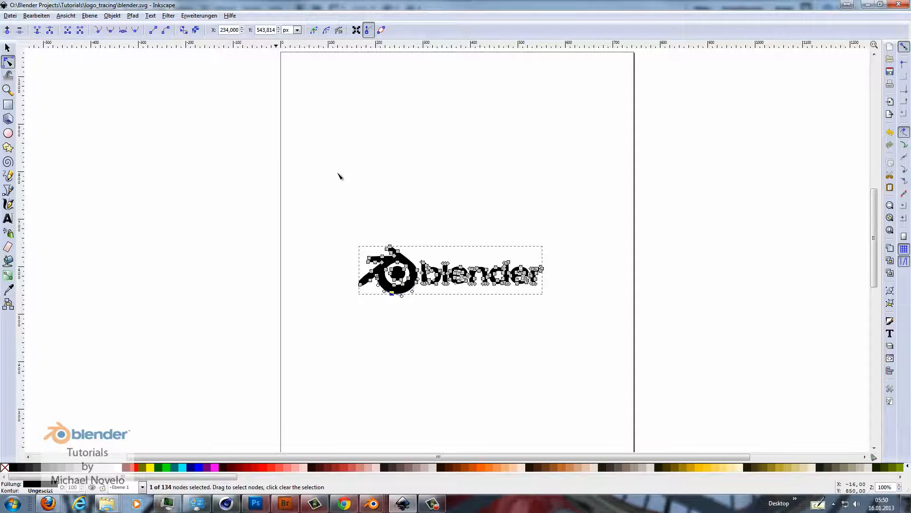
- Save the drawing as the Inkscape SVG blender.svg in the logo_tracing folder, overwriting the existing file
click(11, 16)
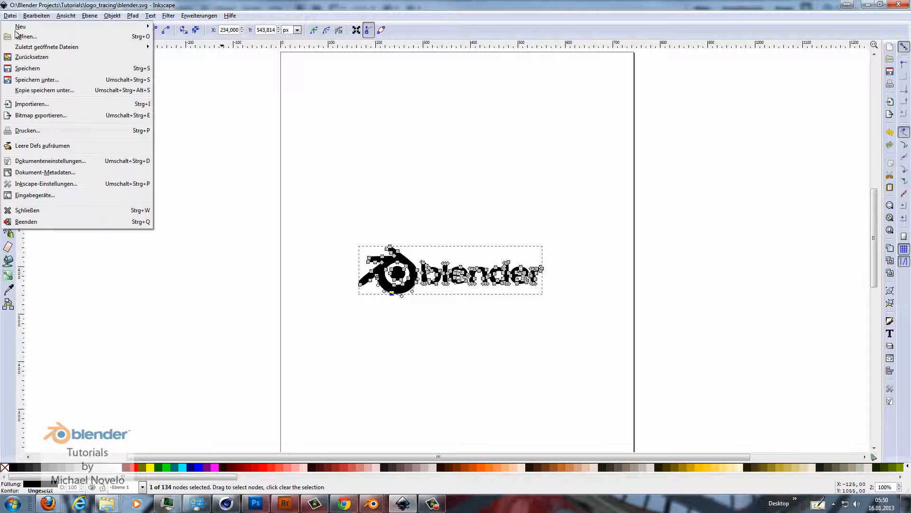
click(66, 79)
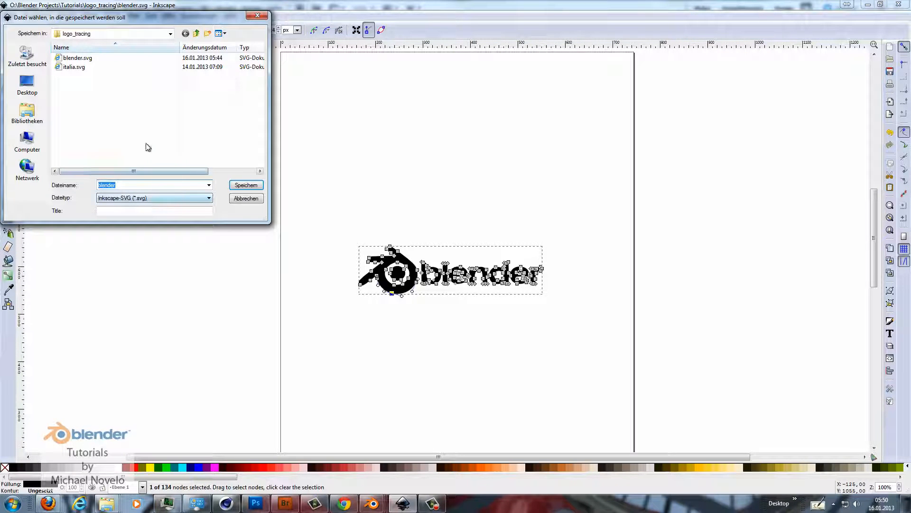
click(71, 58)
click(260, 185)
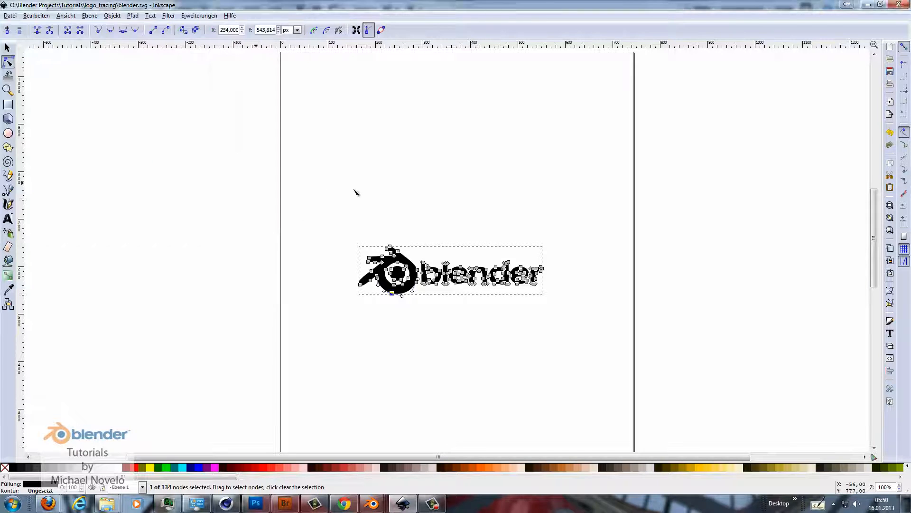
click(534, 288)
- Switch to the Blender window with the default scene and delete the default cube
mouse_move(379, 498)
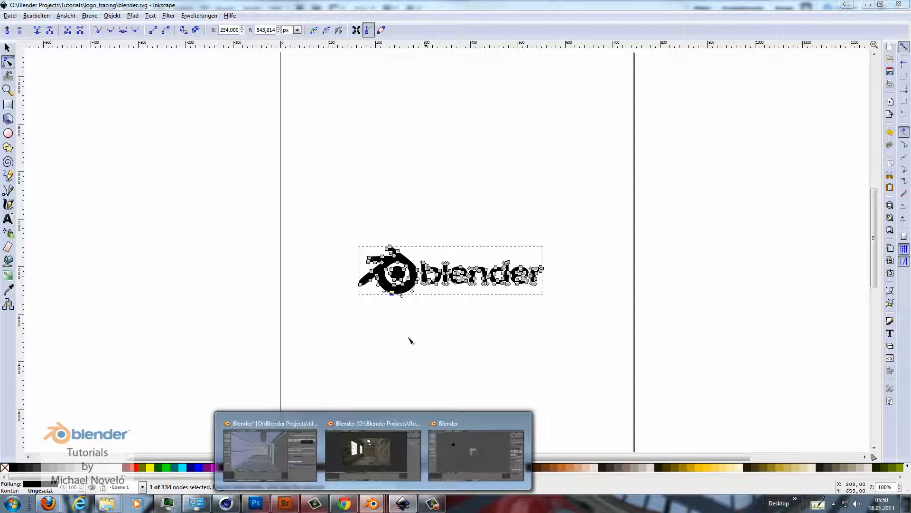
click(480, 443)
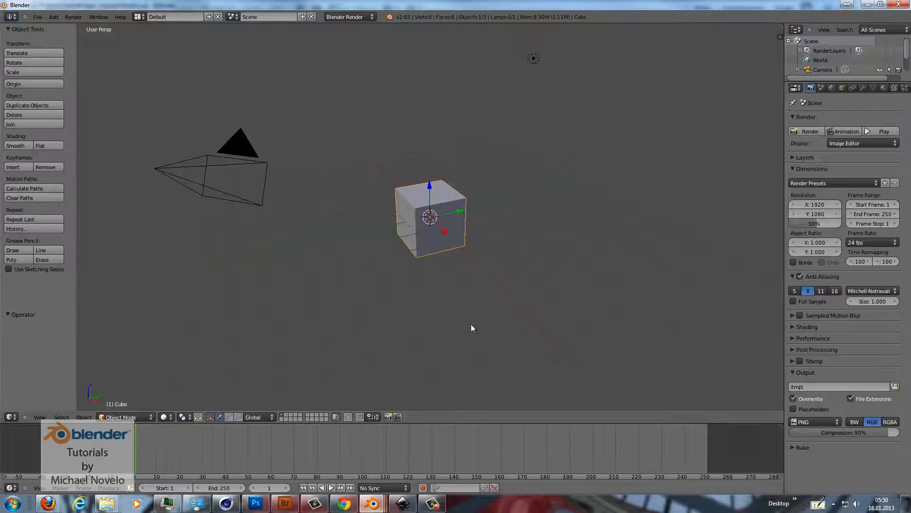
key(x)
click(421, 198)
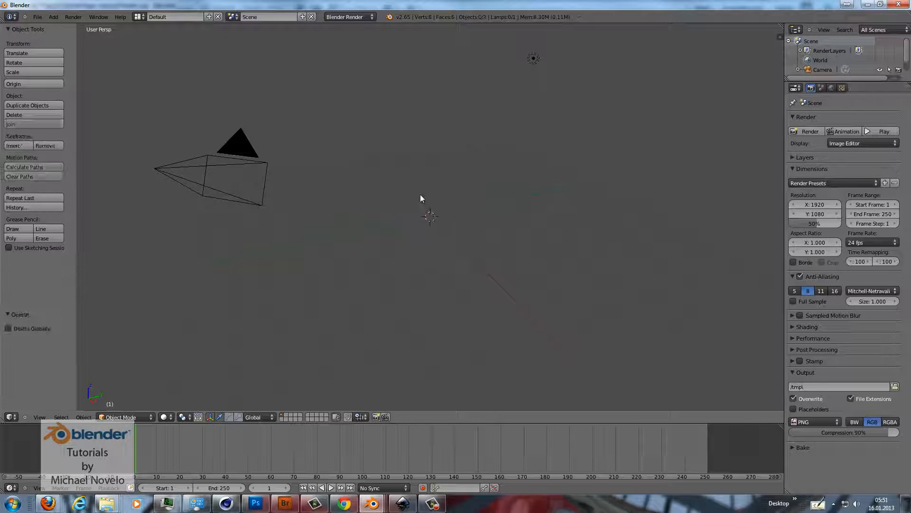
- Import the Scalable Vector Graphics file blender.svg from the logo_tracing folder
click(37, 17)
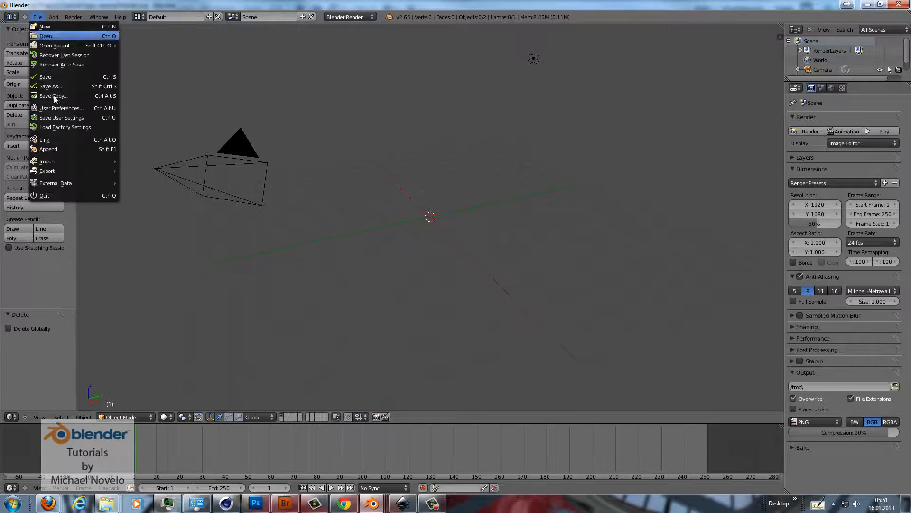
click(35, 17)
click(37, 17)
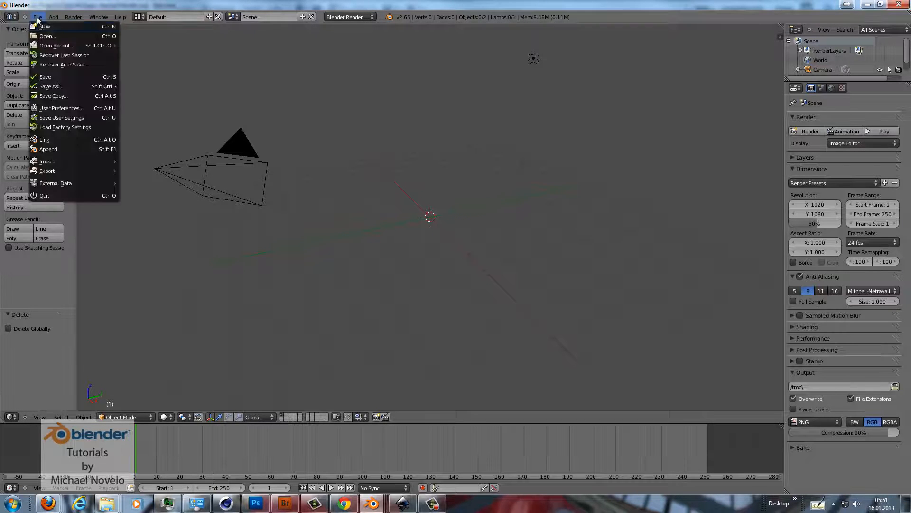
mouse_move(78, 161)
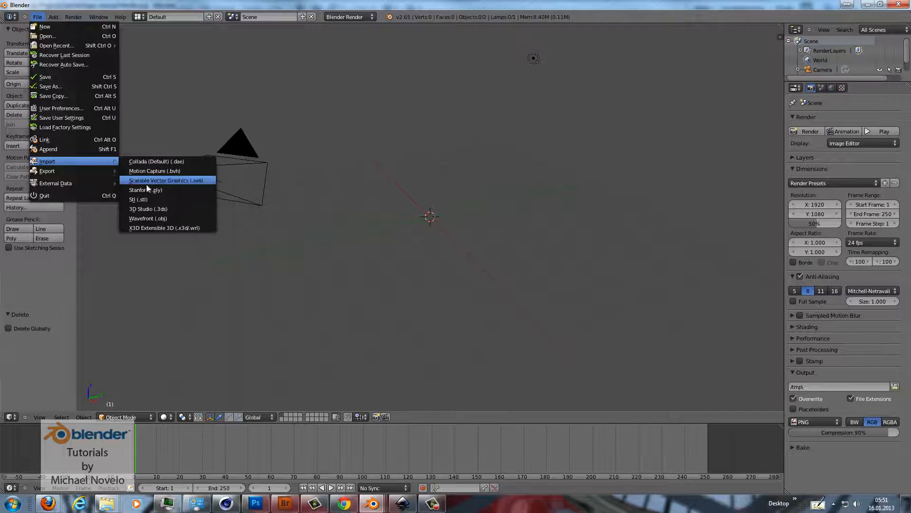
click(183, 180)
click(136, 75)
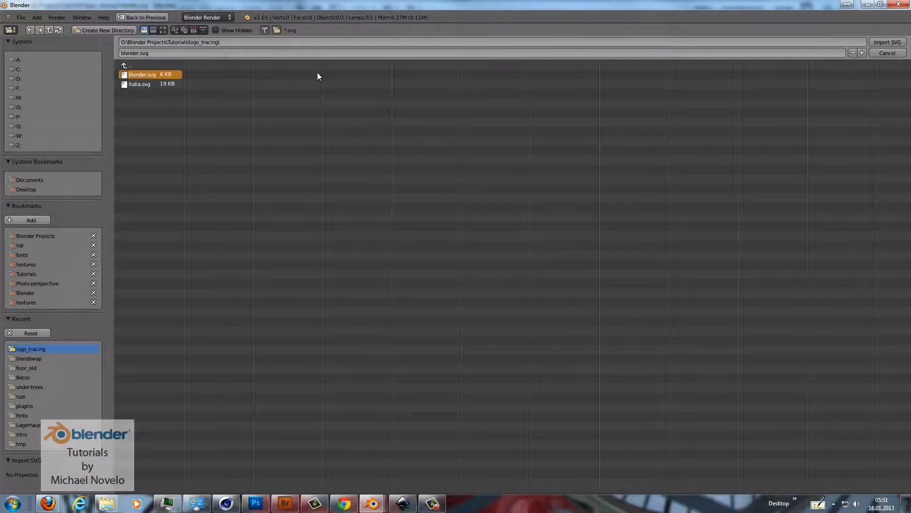
click(884, 42)
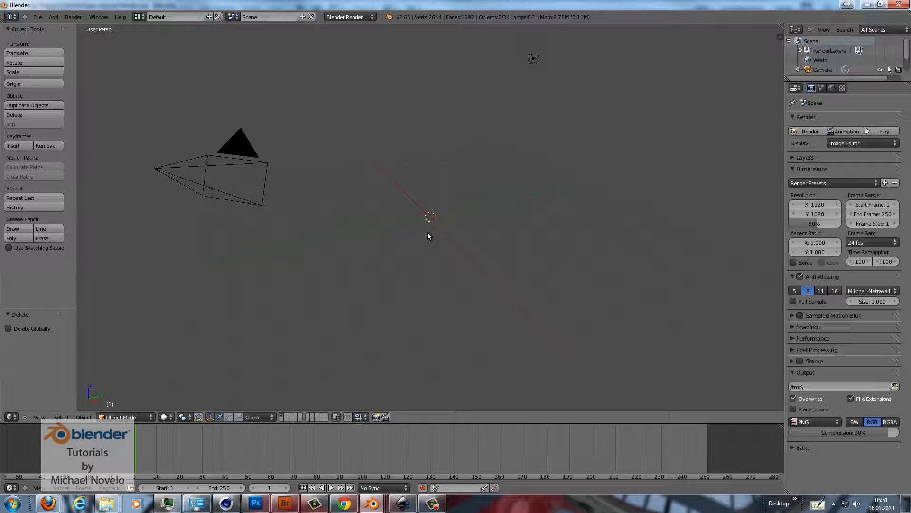
- Select the imported logo curve, set its origin to its geometry and clear its location to centre it in the scene
key(Delete)
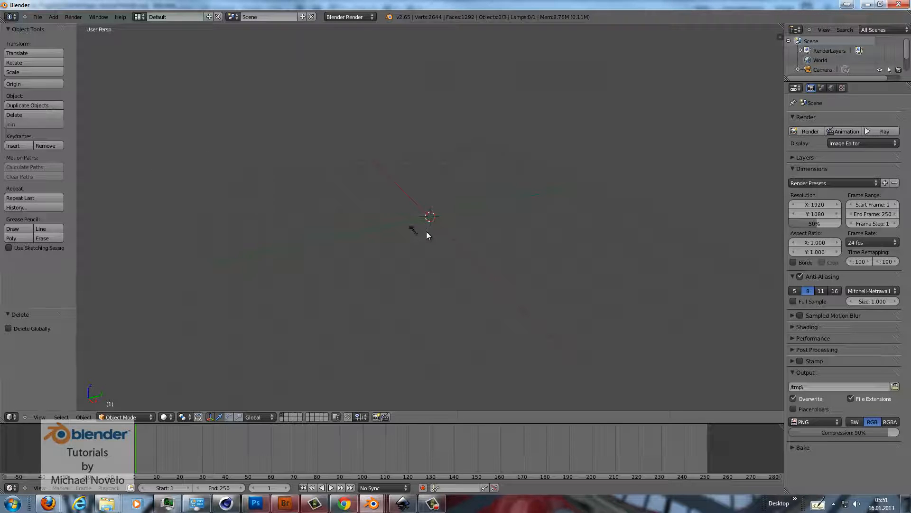
scroll(426, 232, up, 2)
scroll(421, 237, up, 2)
right_click(391, 245)
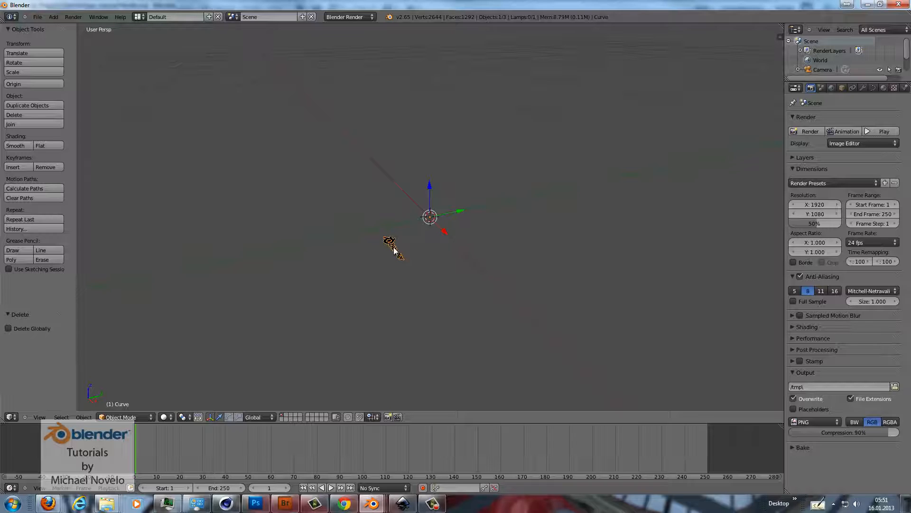
key(shift+ctrl+alt+c)
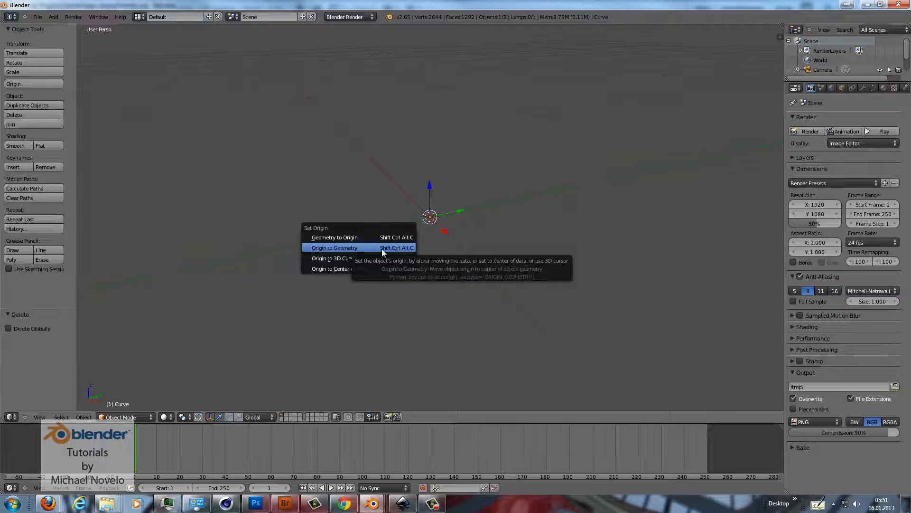
click(354, 247)
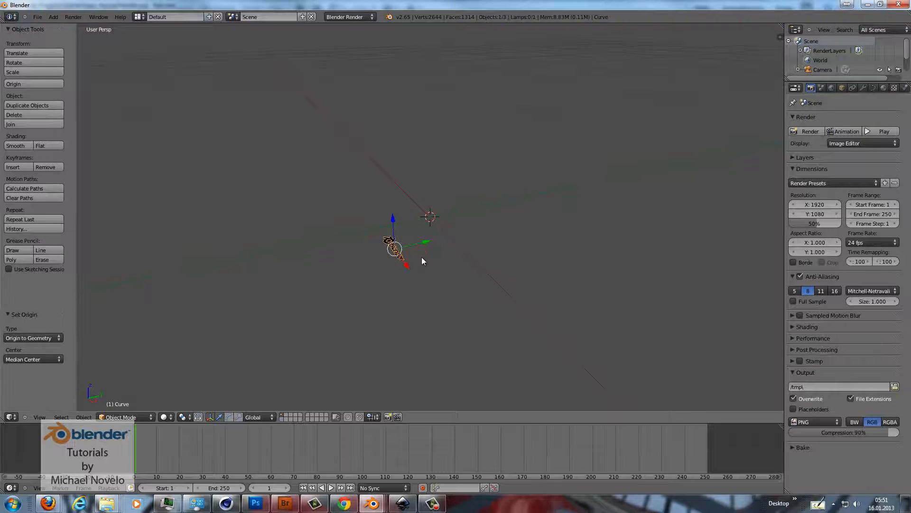
key(alt+g)
- Scale the logo curve up uniformly in three passes, finishing with factors of about 4.76 and 1.55
key(s)
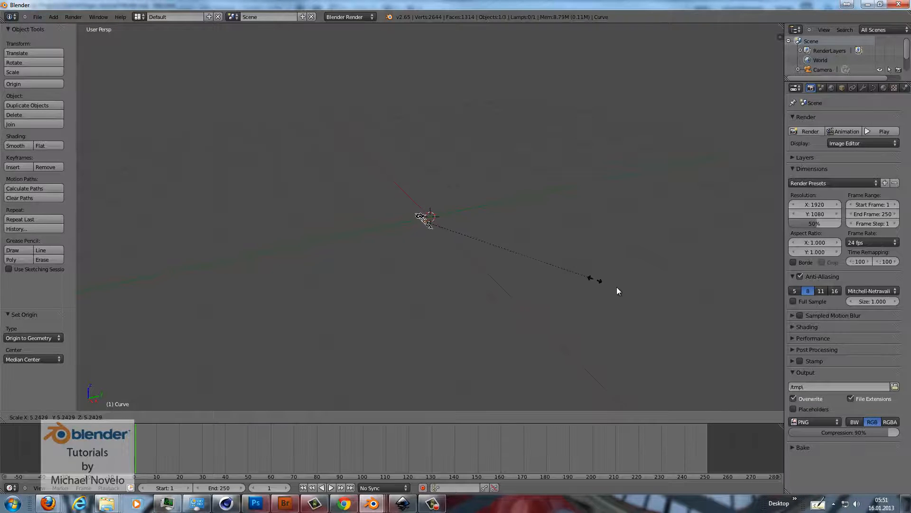
click(617, 291)
key(s)
click(612, 317)
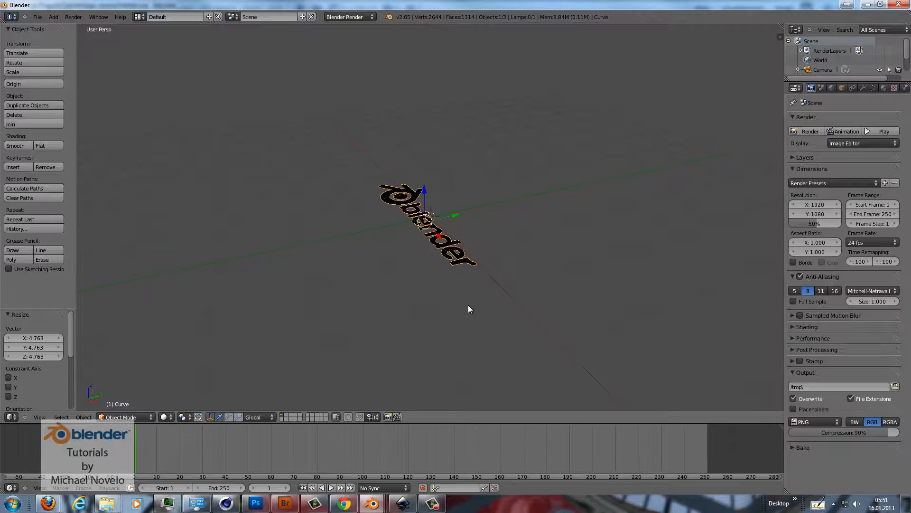
key(s)
click(534, 318)
drag(433, 238, 411, 240)
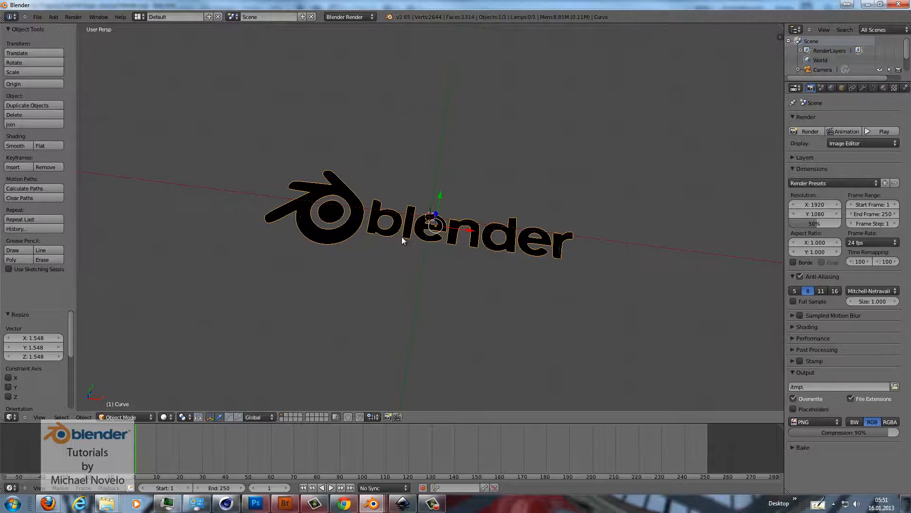
- Check the logo's control points in Edit Mode, return to Object Mode and convert the curve to a mesh
key(Tab)
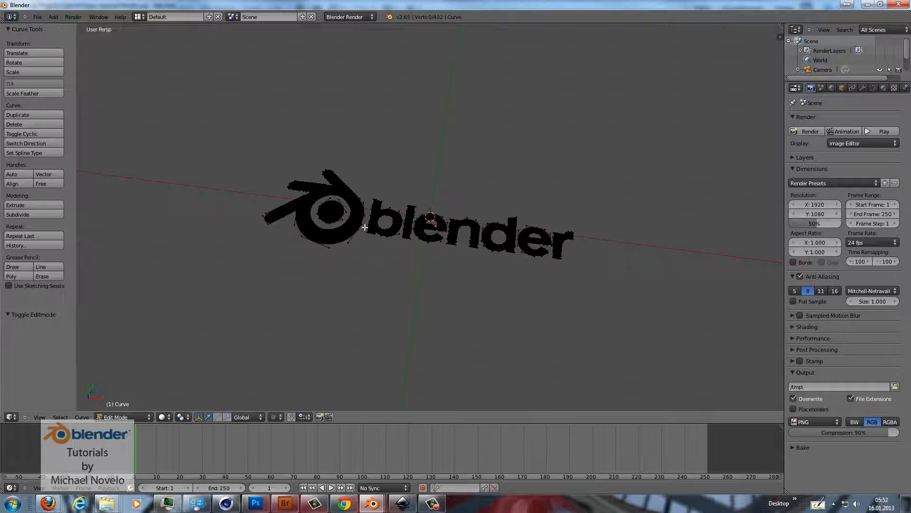
key(Tab)
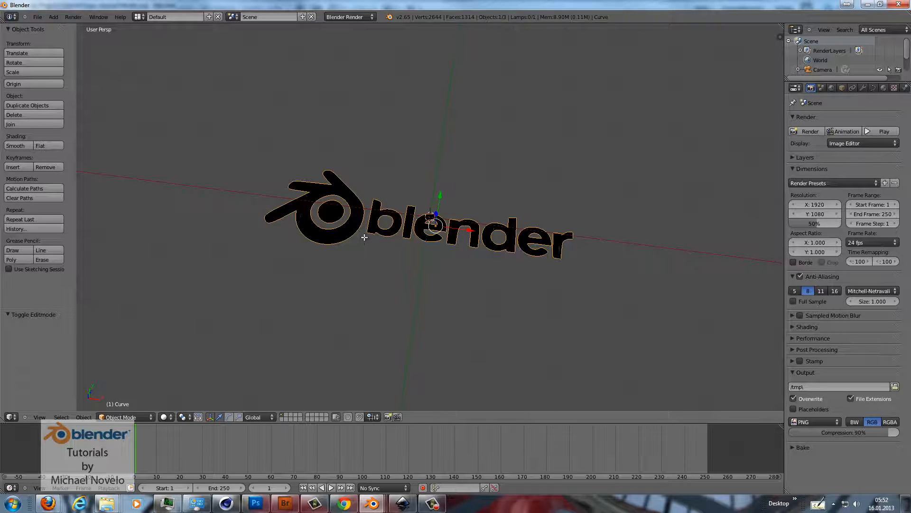
key(Tab)
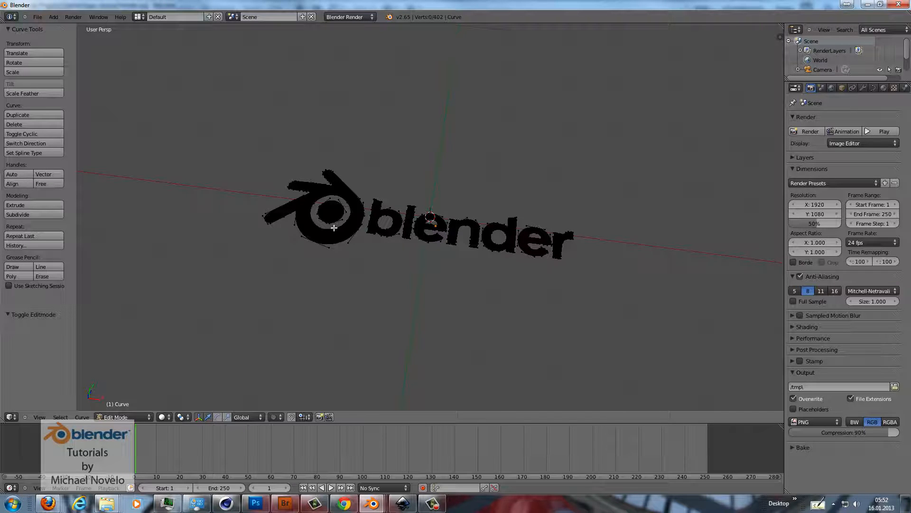
key(Tab)
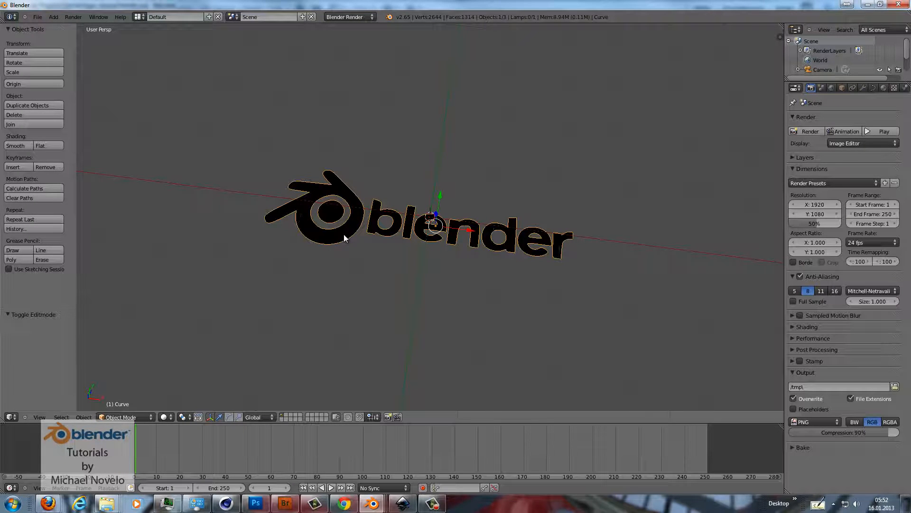
key(alt+c)
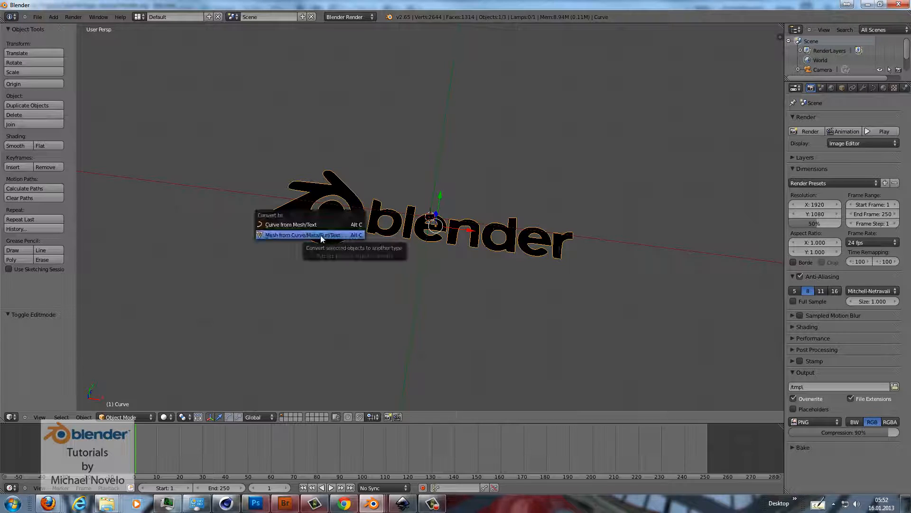
click(325, 235)
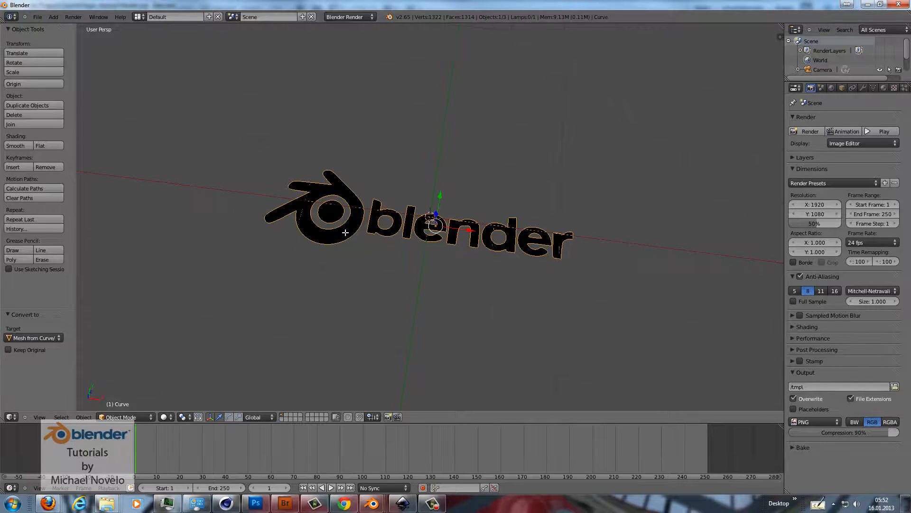
- Extrude the whole logo mesh about 0.82 upward along the global Z axis in Edit Mode and return to Object Mode
key(Tab)
drag(368, 231, 370, 196)
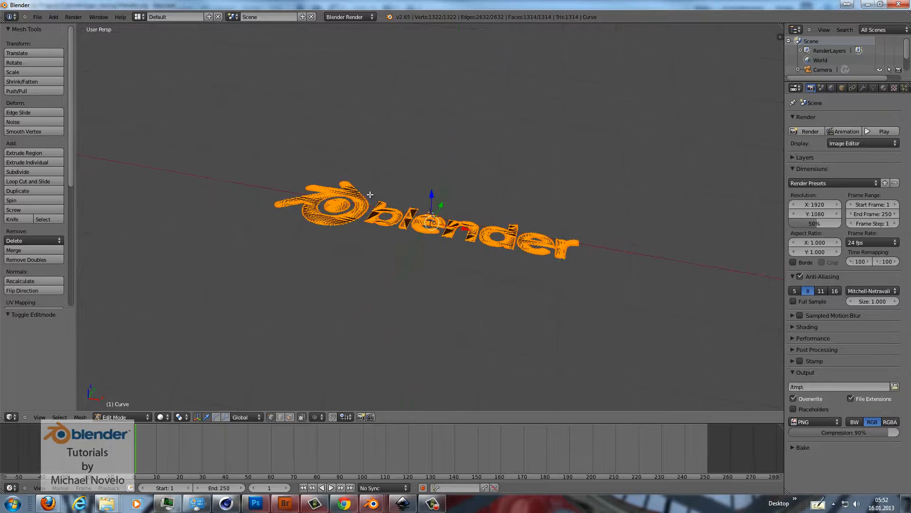
key(e)
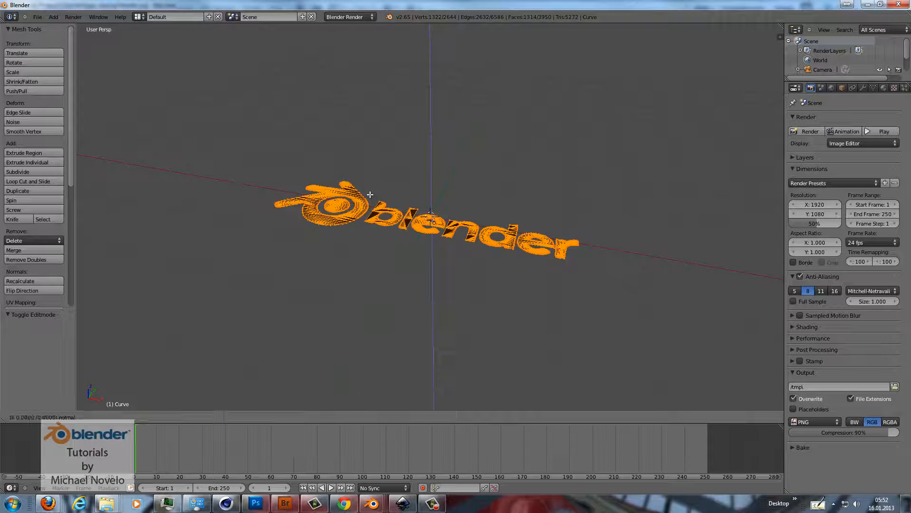
key(z)
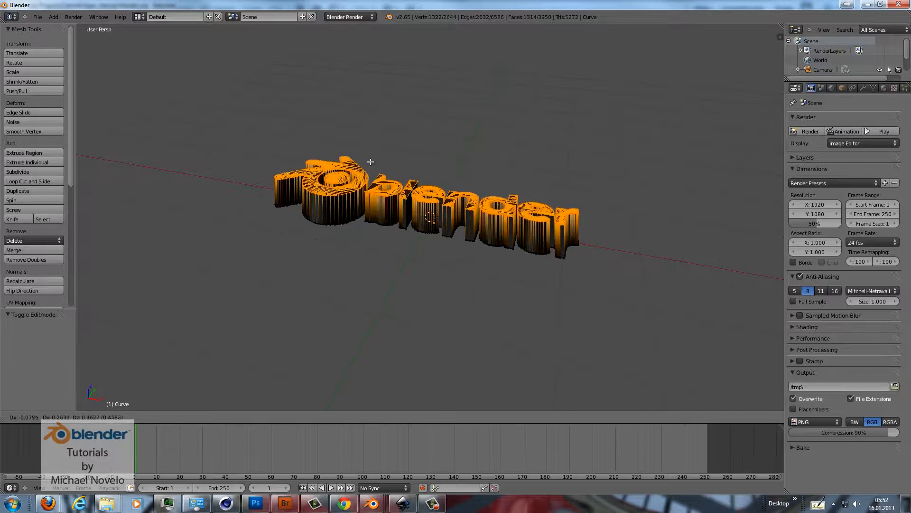
key(z)
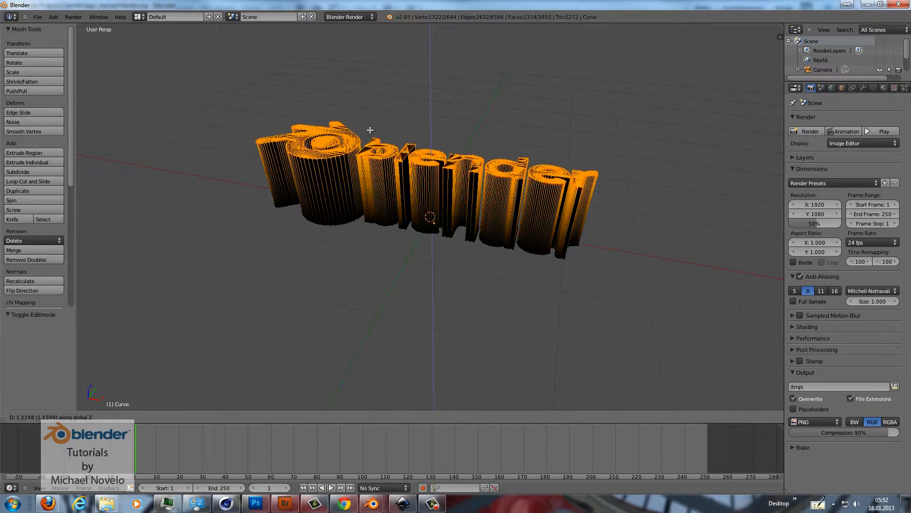
click(370, 145)
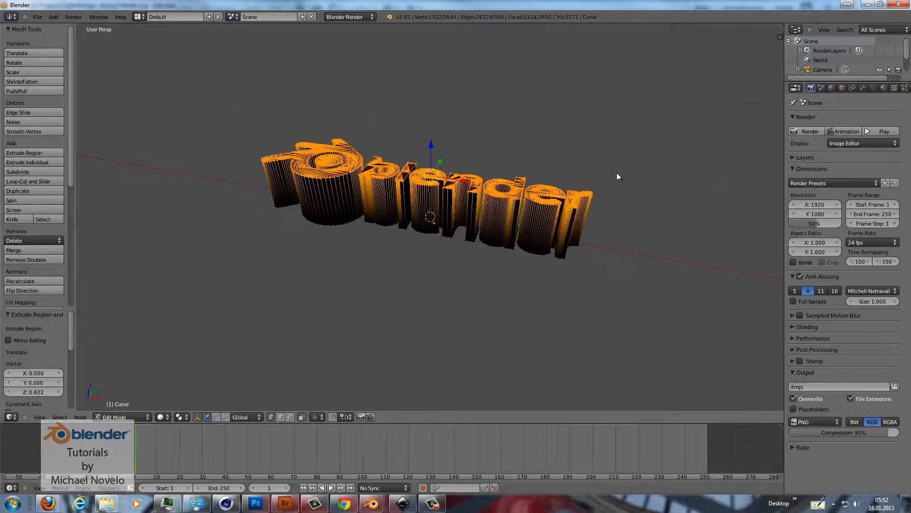
key(Tab)
- Remove the black SVGMat.001 material slot from the logo and add a new default material
drag(519, 166, 531, 223)
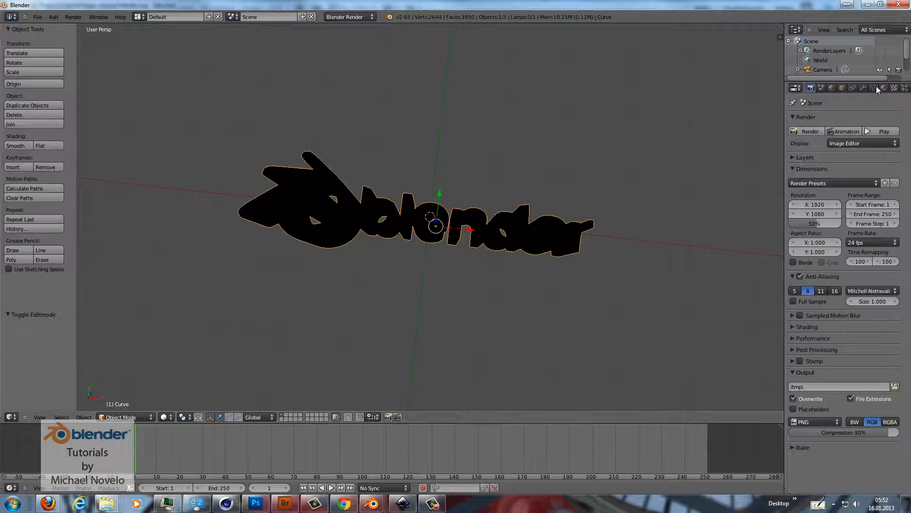
click(884, 88)
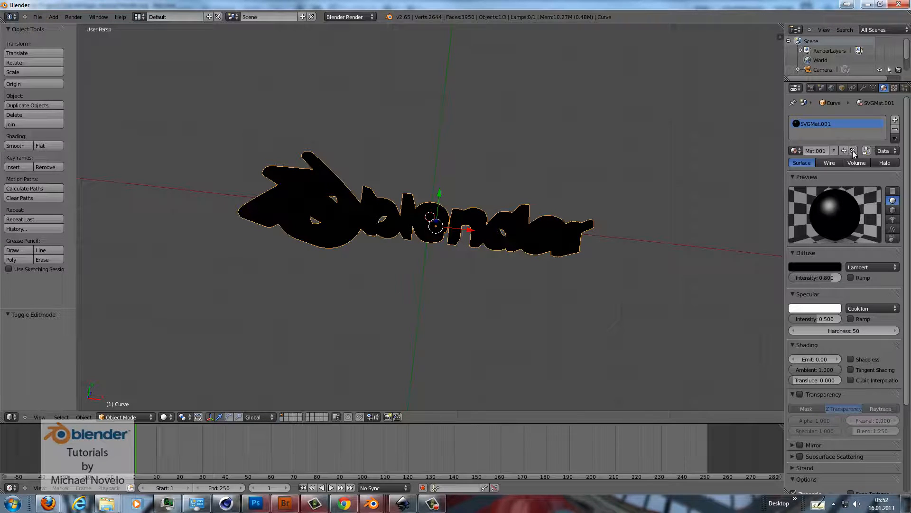
click(896, 129)
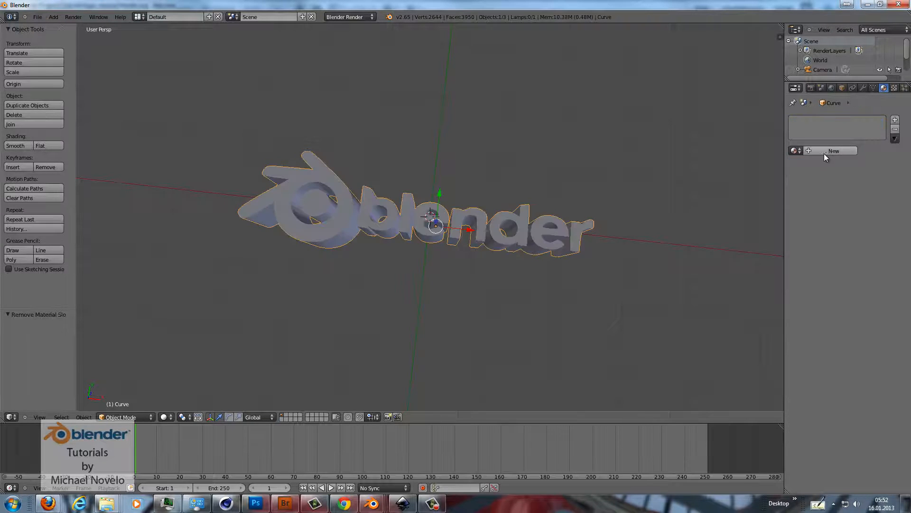
click(825, 149)
- Apply smooth shading to the extruded logo and add an Edge Split modifier to keep its edges sharp
drag(443, 218, 400, 153)
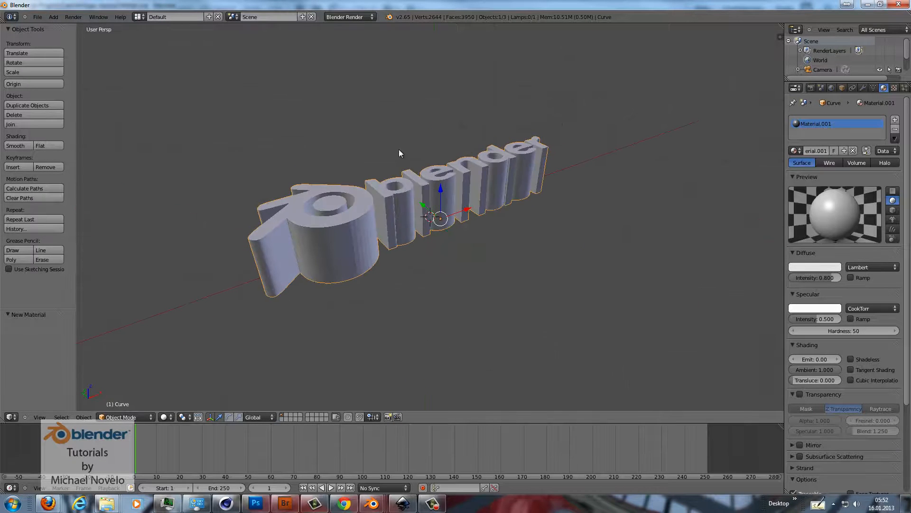
click(19, 144)
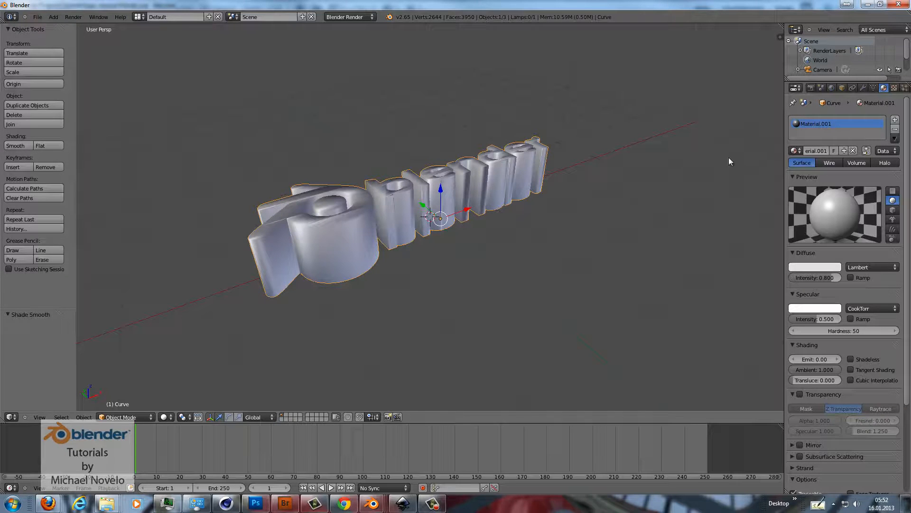
click(863, 88)
click(840, 120)
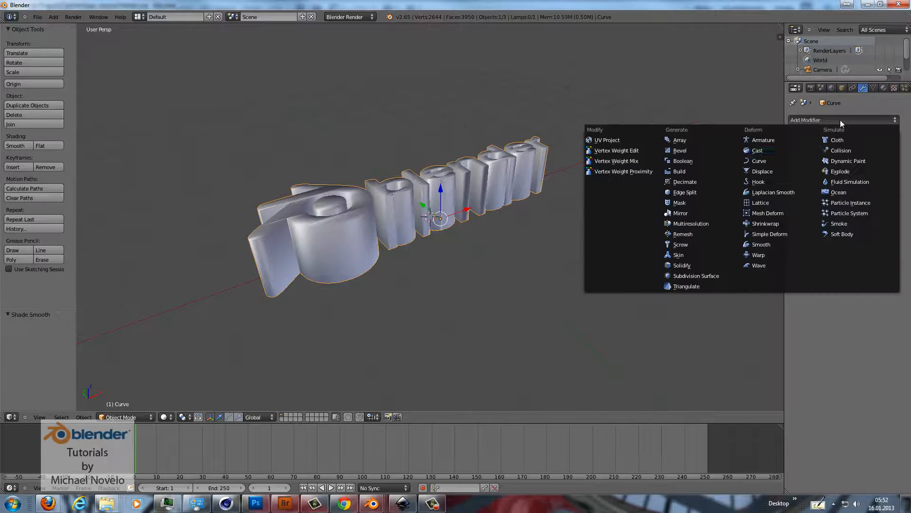
click(679, 192)
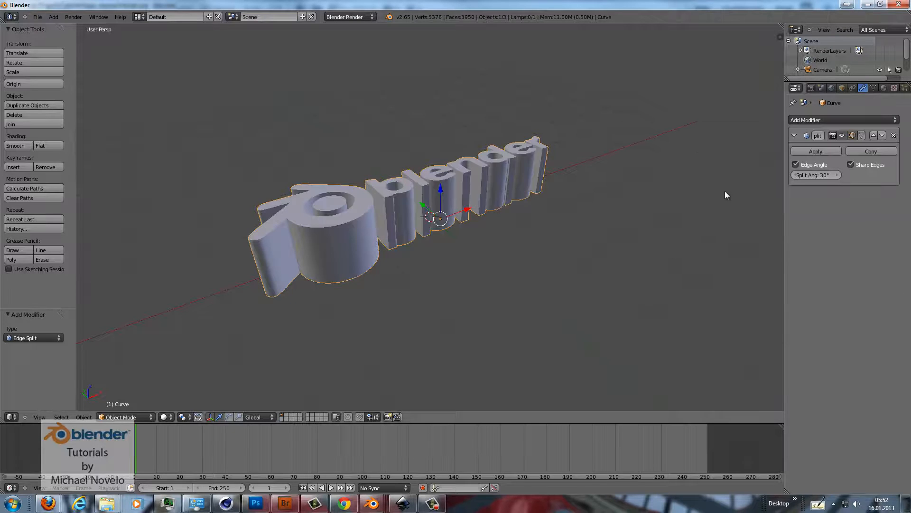
drag(625, 170, 566, 223)
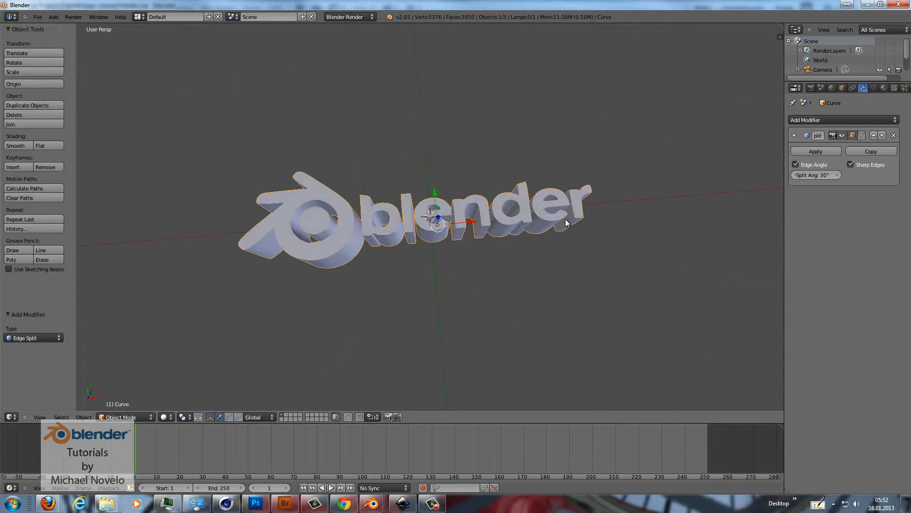